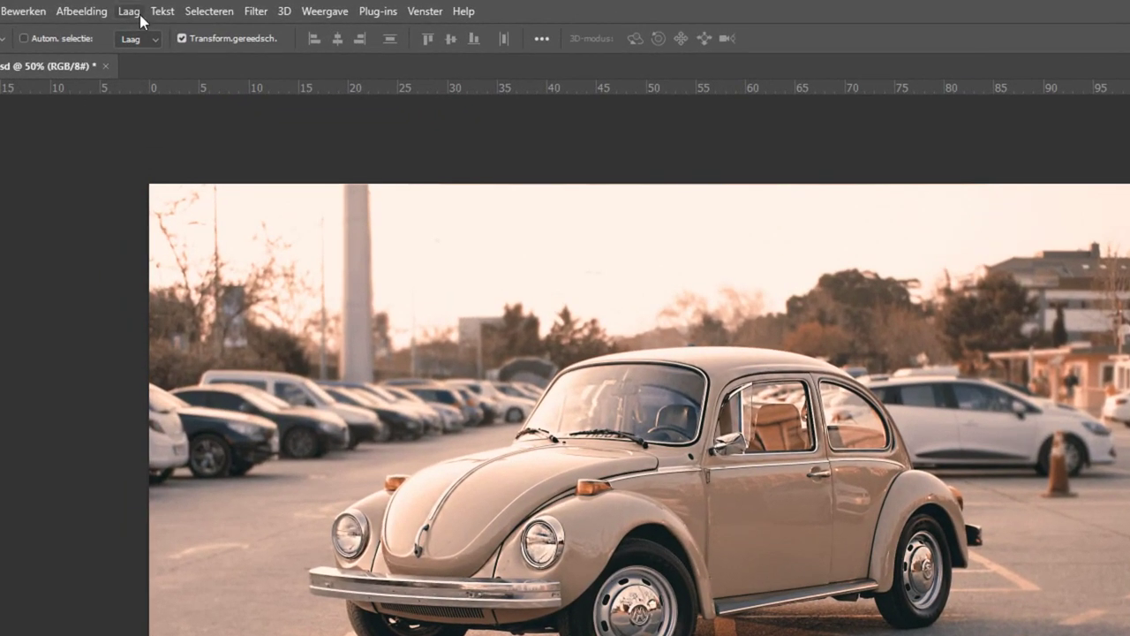
Step: Create a new layer via Laag > Nieuw > Laag…, keeping the default name Laag 1
left_click(129, 11)
mouse_move(146, 30)
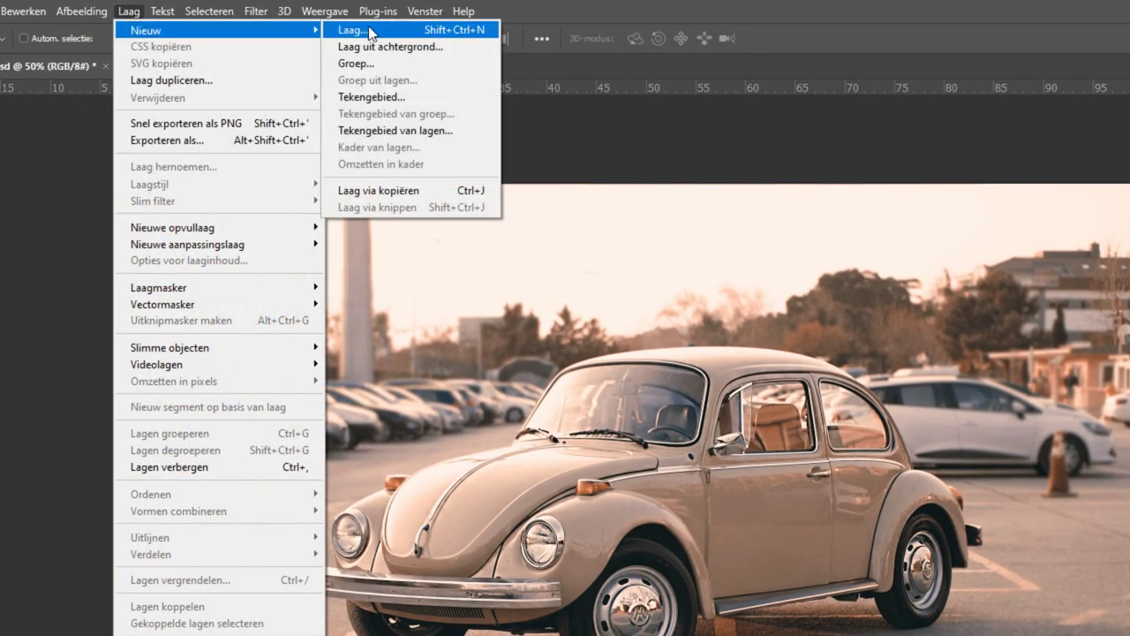
left_click(370, 32)
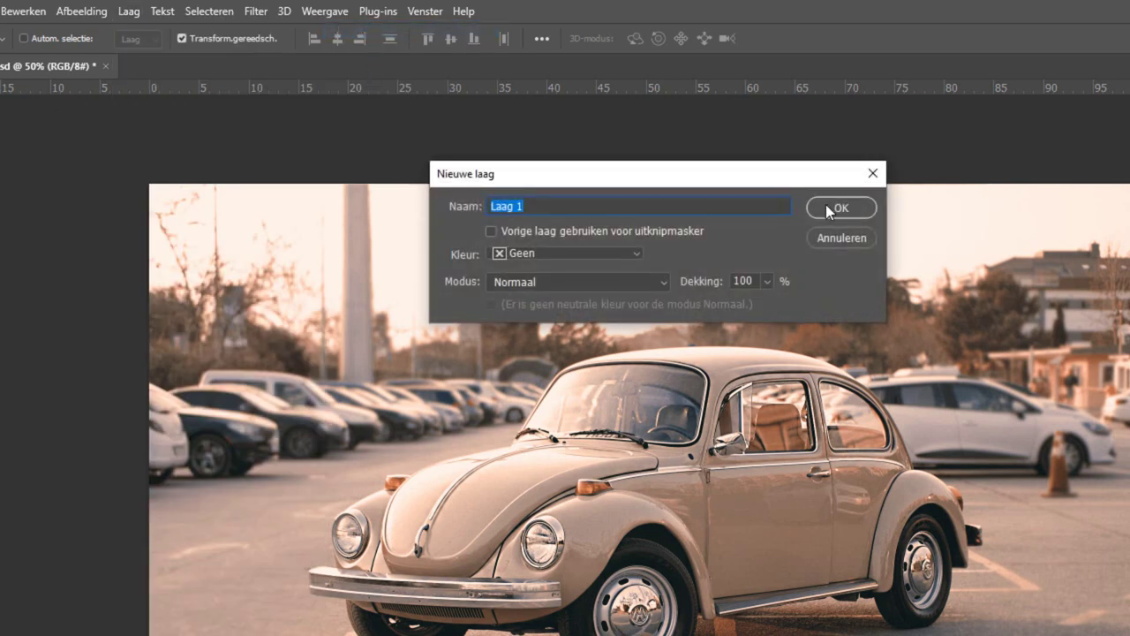
left_click(828, 210)
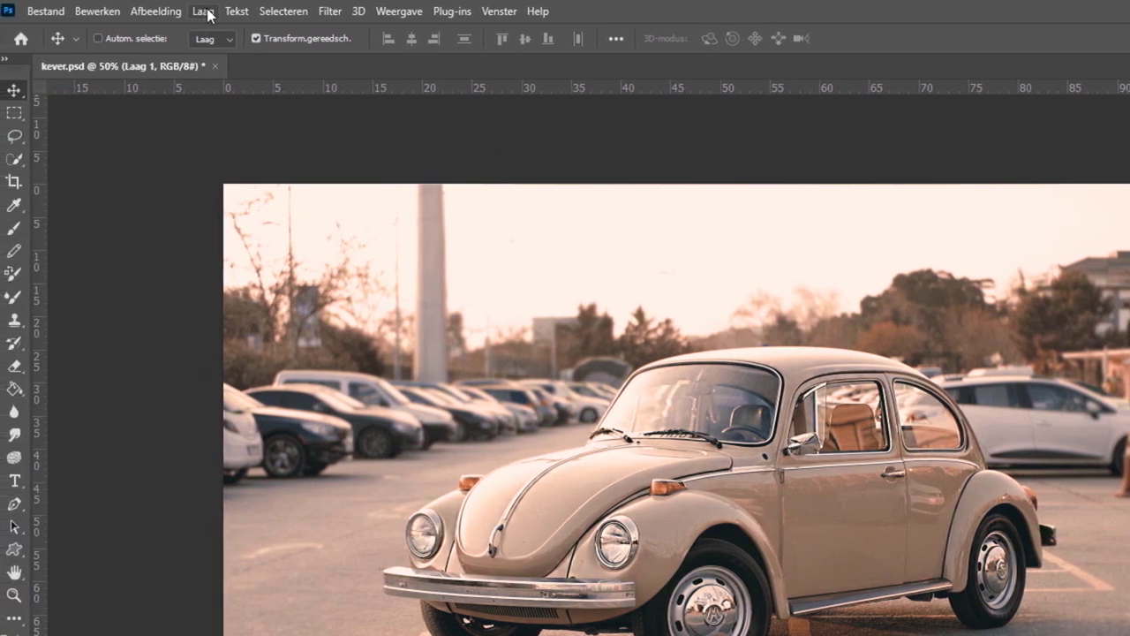
Step: Fill Laag 1 using Bewerken > Vullen… with Inhoud set to 50% grijs
left_click(99, 12)
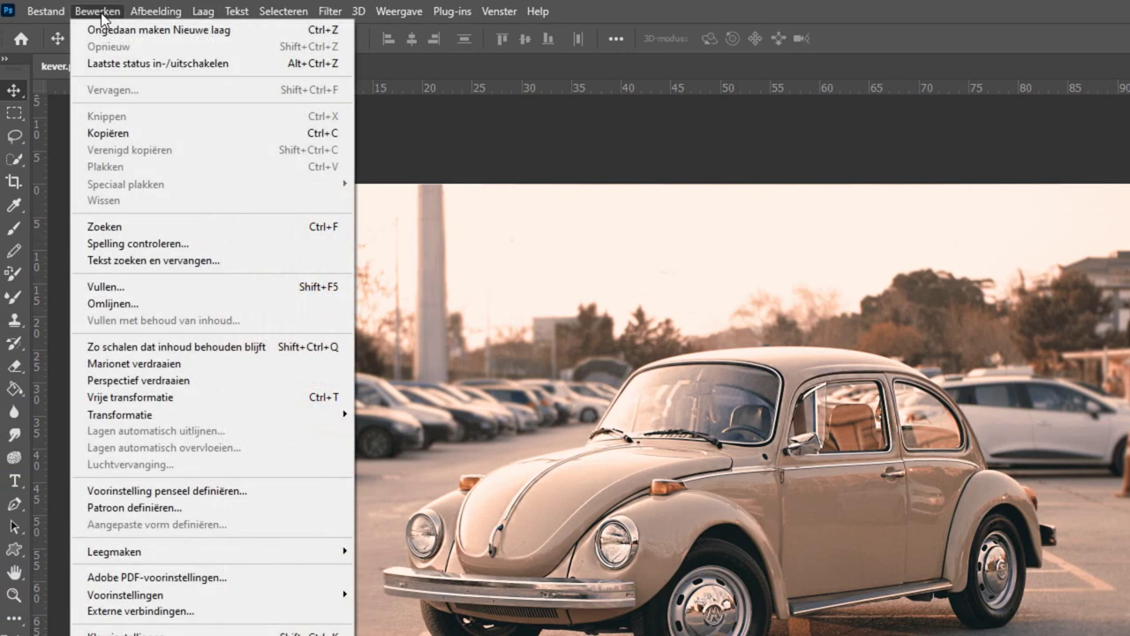
left_click(131, 289)
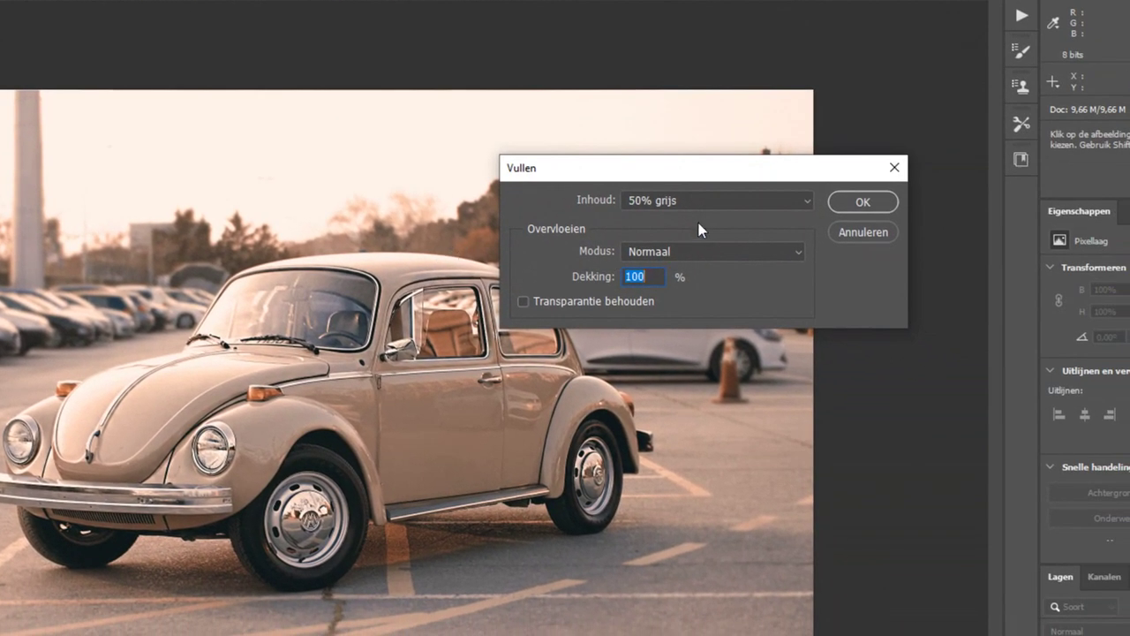
left_click(696, 202)
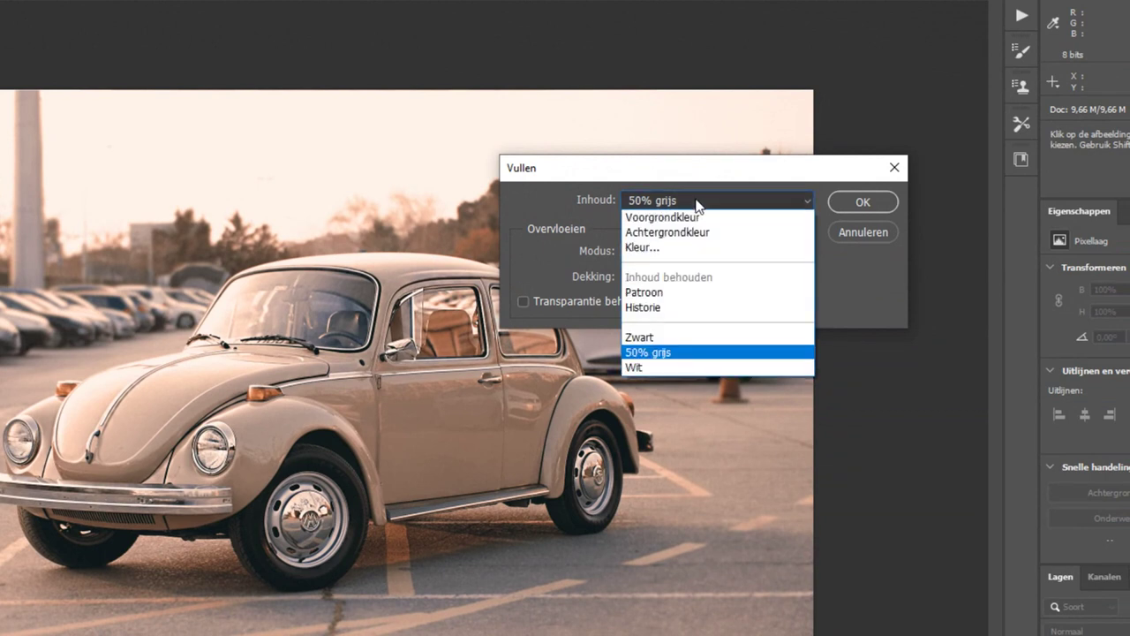
left_click(662, 352)
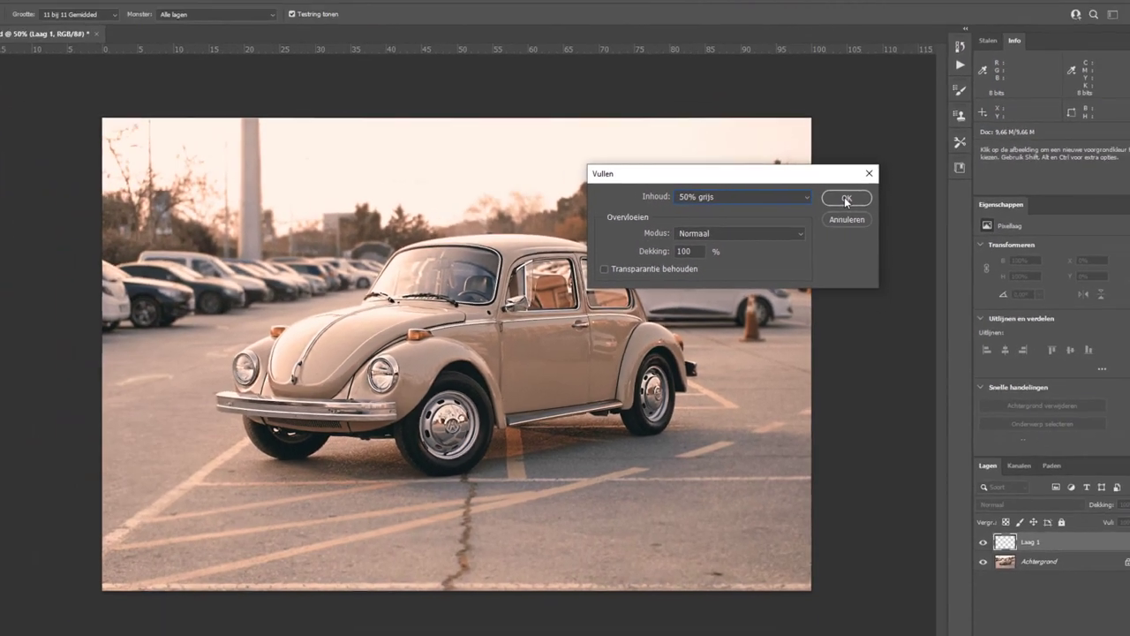
left_click(863, 203)
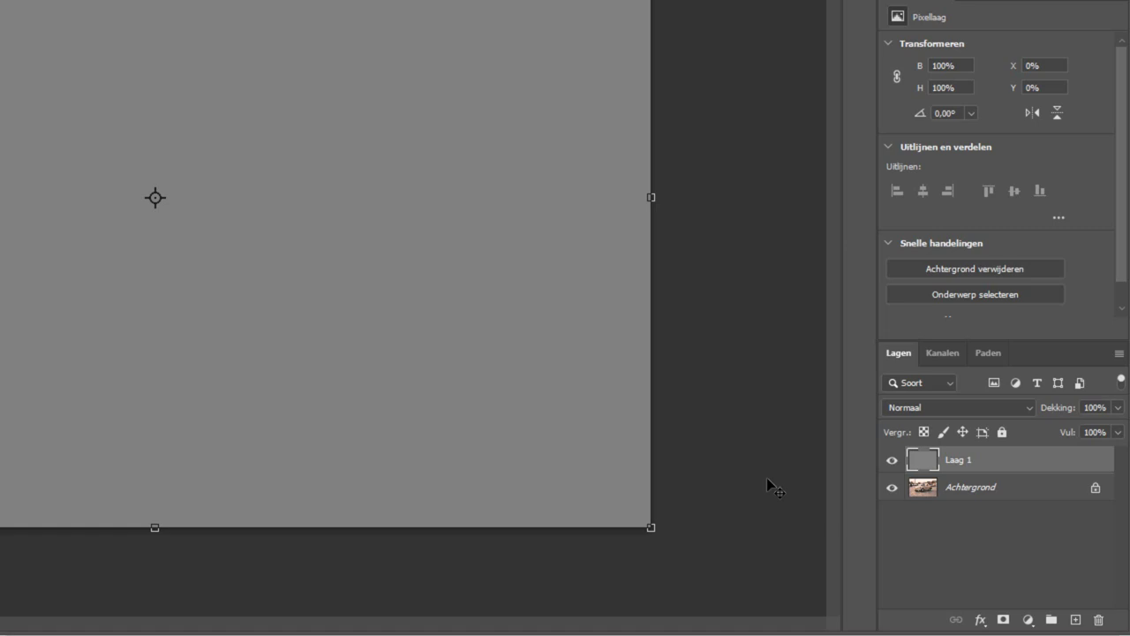
Step: Change Laag 1's blend mode to Verschil in the Layers panel
left_click(962, 408)
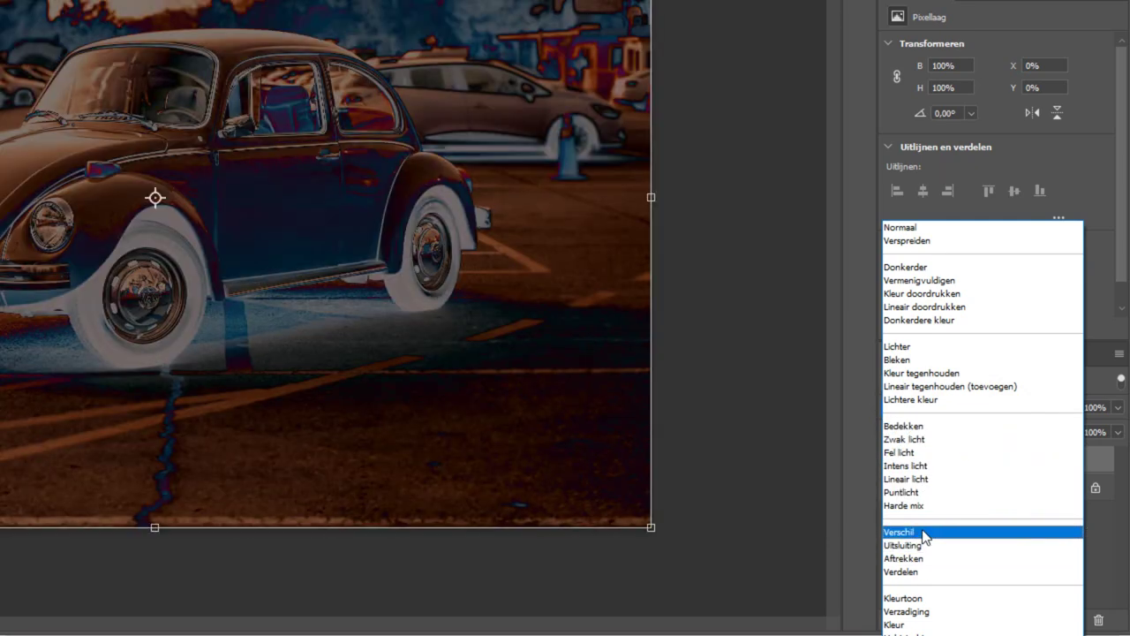
left_click(922, 531)
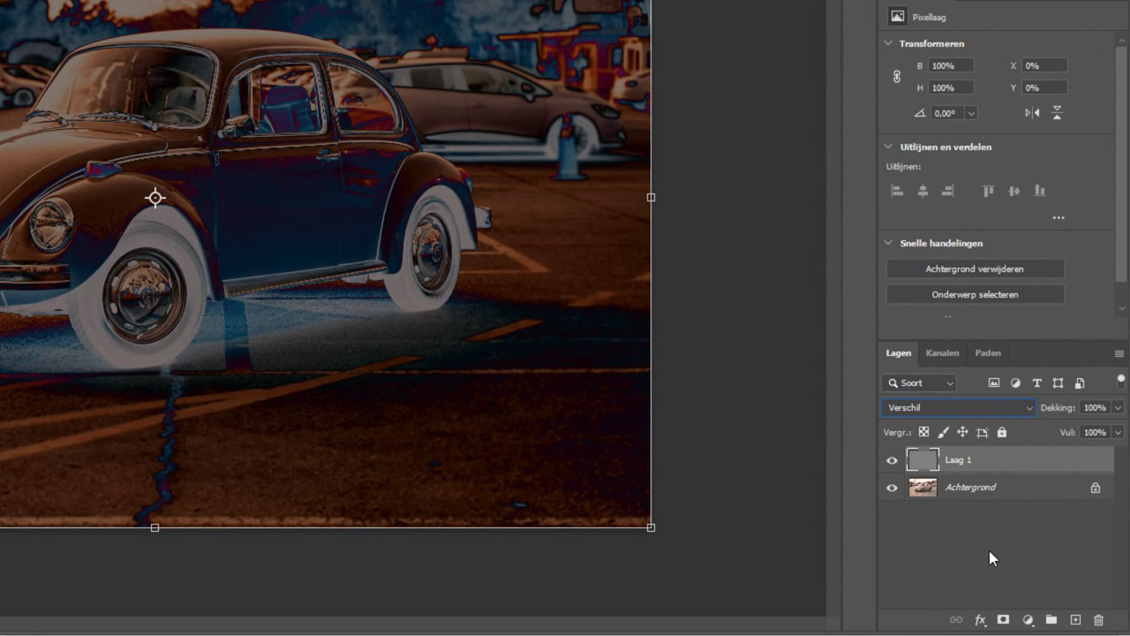
Step: Add a Drempel adjustment layer and lower its threshold to 10, leaving only the darkest spots black
left_click(1029, 621)
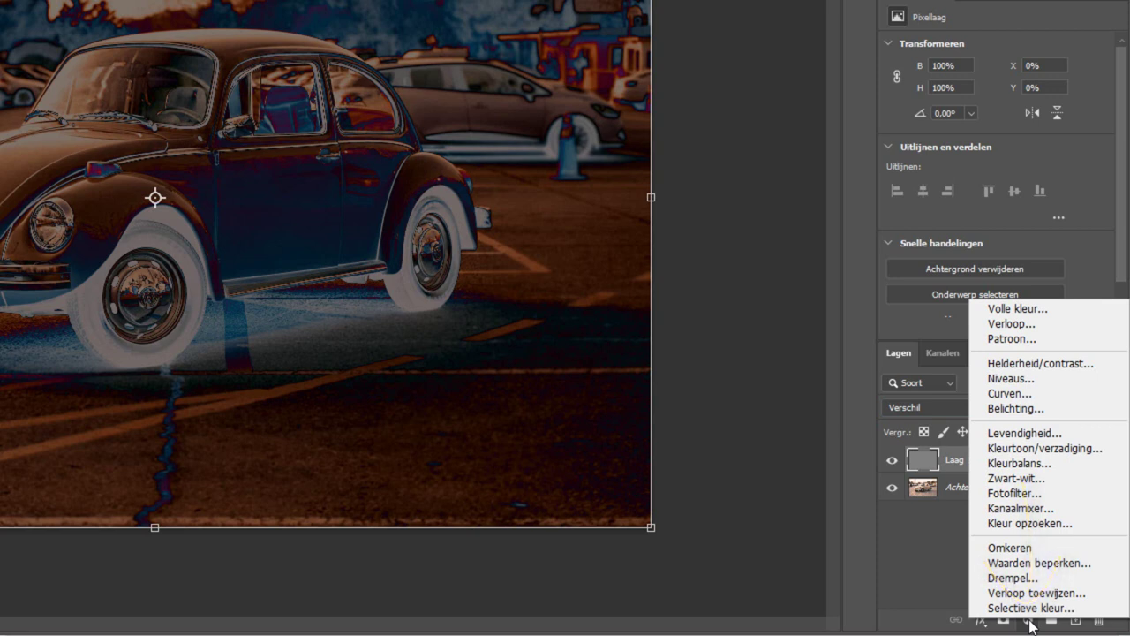
left_click(1015, 578)
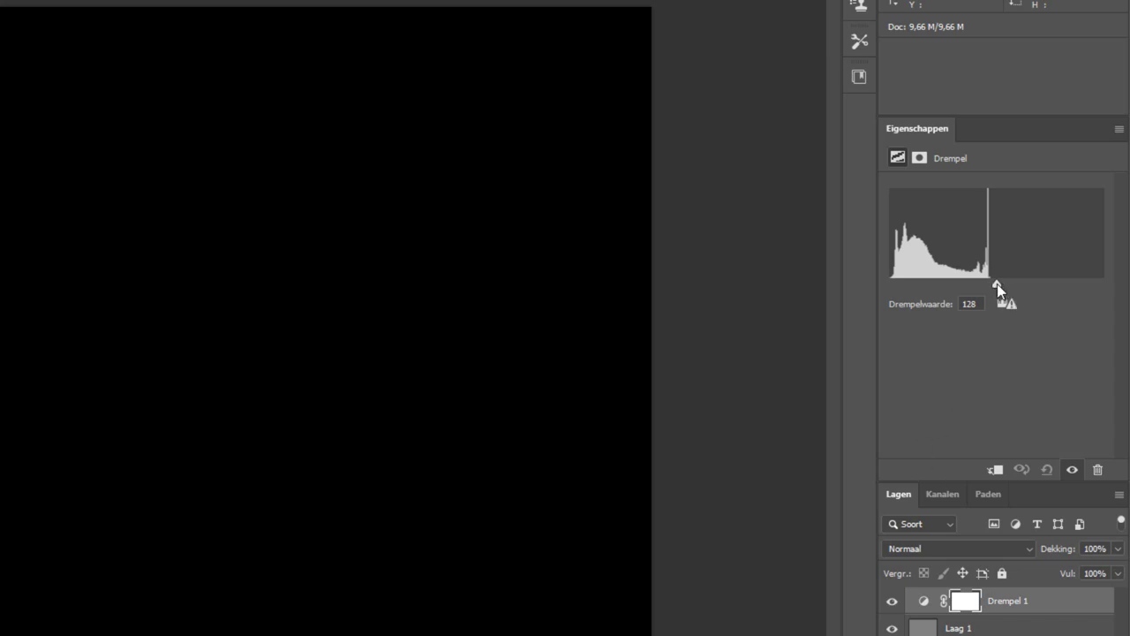
left_click_drag(996, 283, 930, 284)
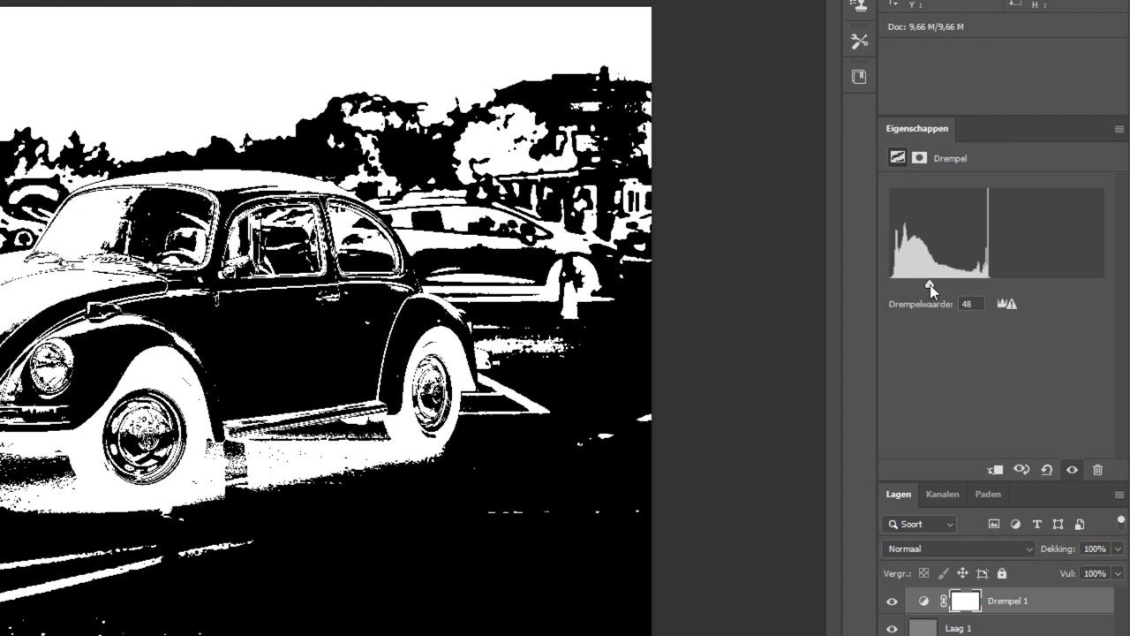
left_click_drag(930, 284, 884, 279)
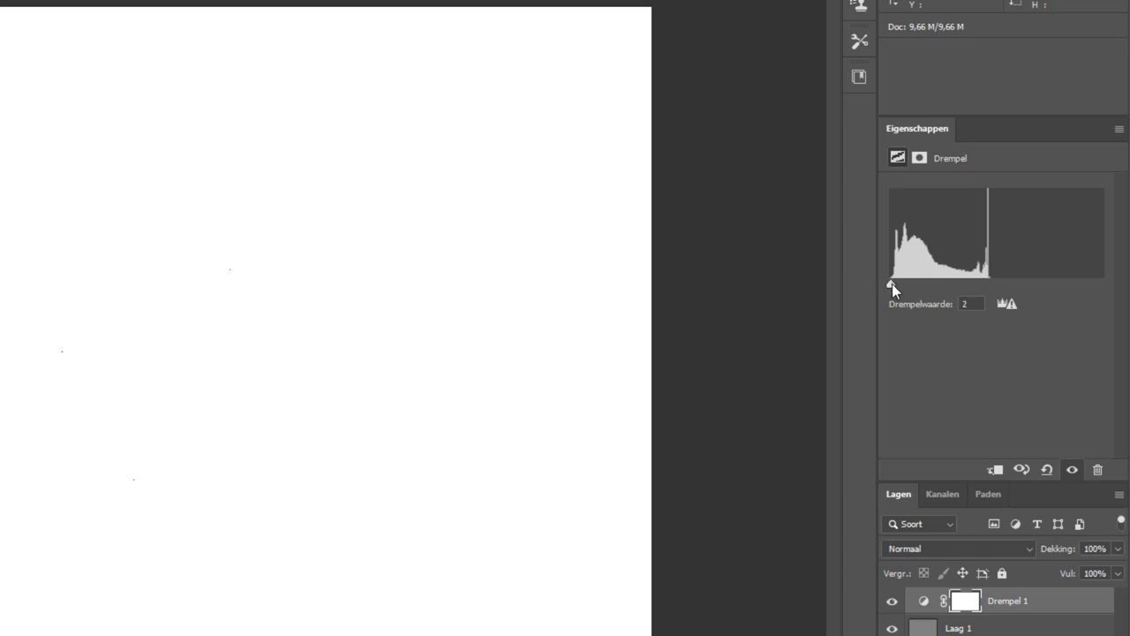
left_click_drag(891, 283, 898, 282)
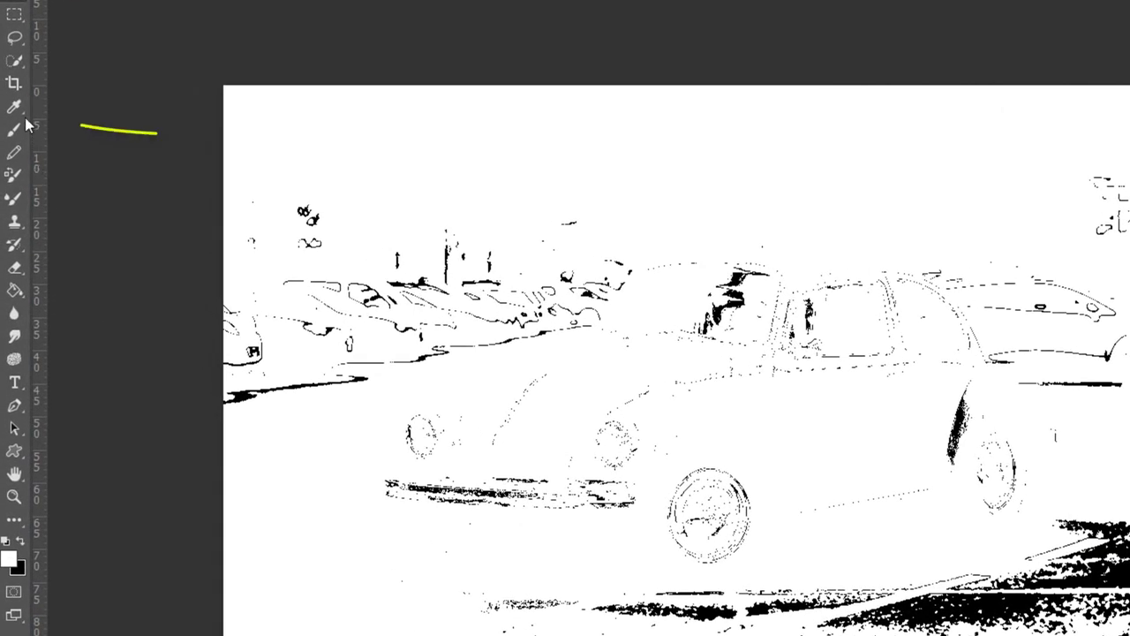
Step: Place a Kleurenpipet colour sampler point on a black spot near the Beetle's windscreen
right_click(15, 113)
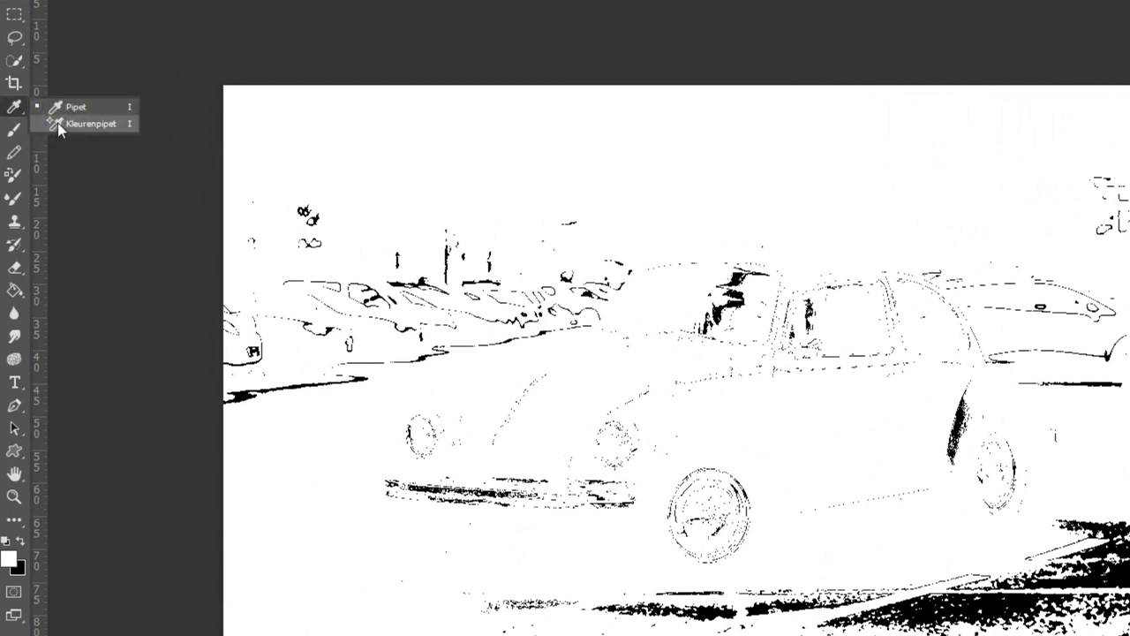
left_click(93, 123)
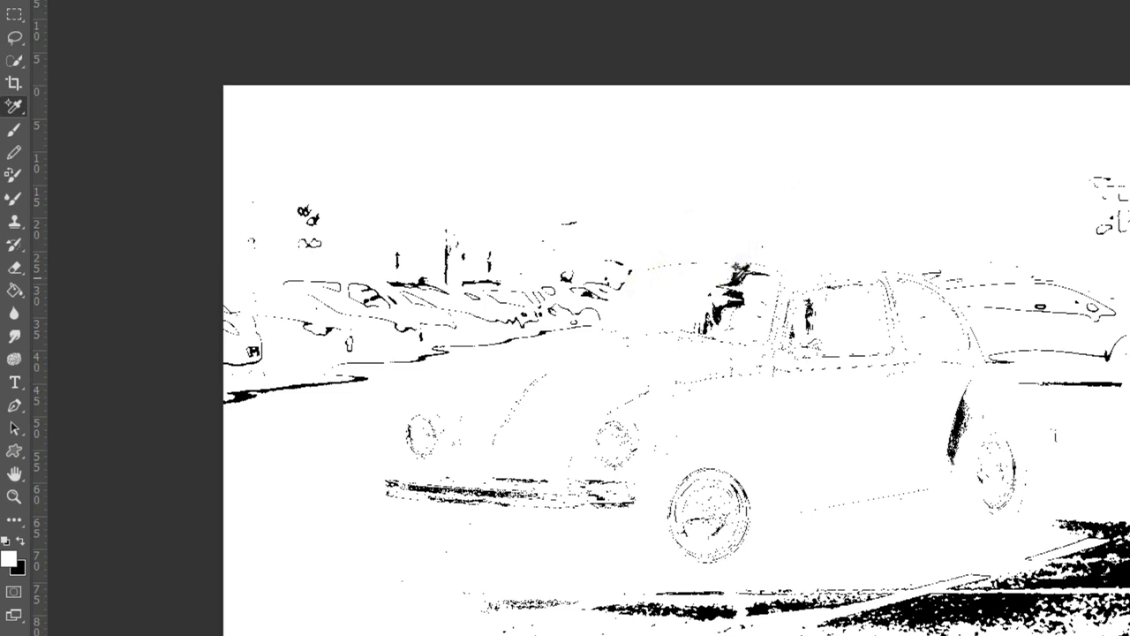
left_click(735, 278)
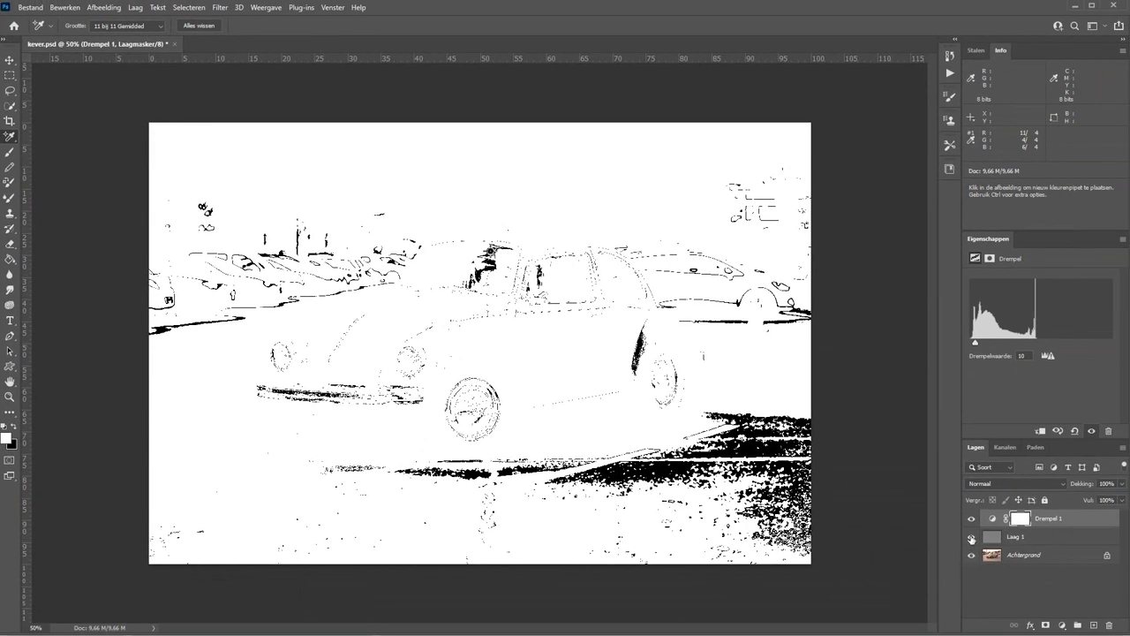
Step: Hide the Drempel 1 and Laag 1 layers to reveal the original Beetle photo
left_click(970, 519)
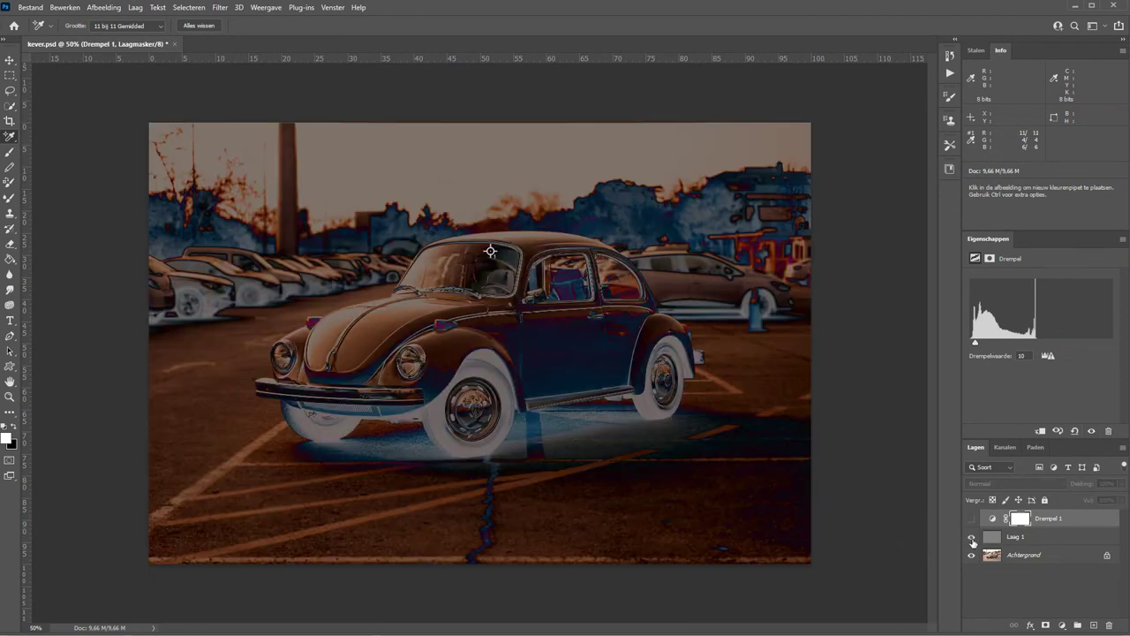
left_click(971, 537)
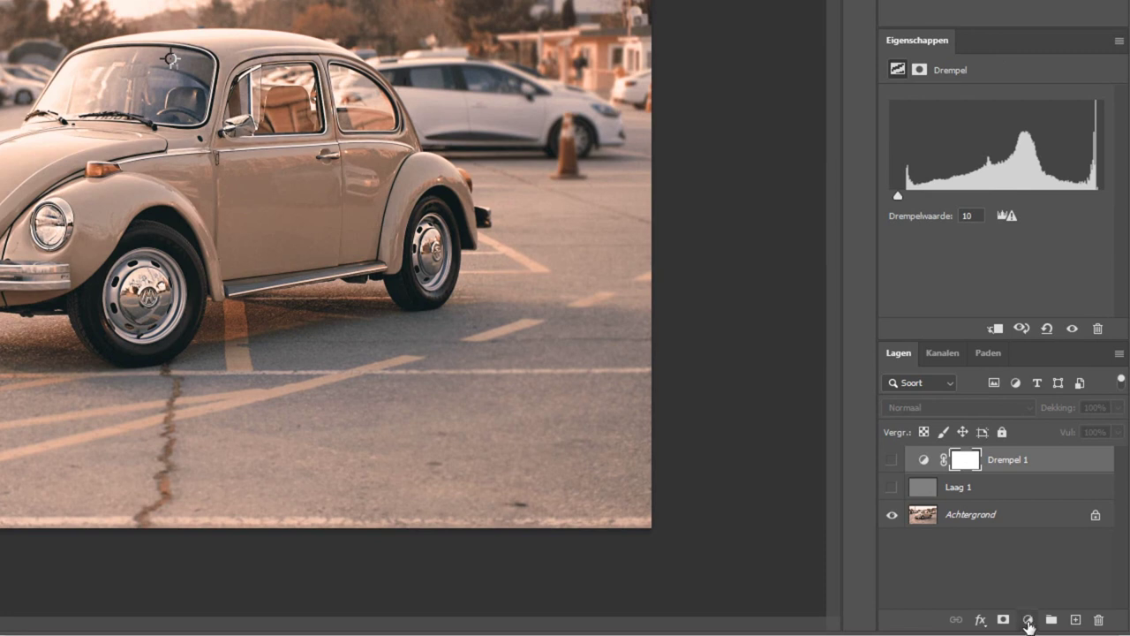
Step: Add a Curven adjustment layer and set the sampled roof spot as the gray point
left_click(1028, 620)
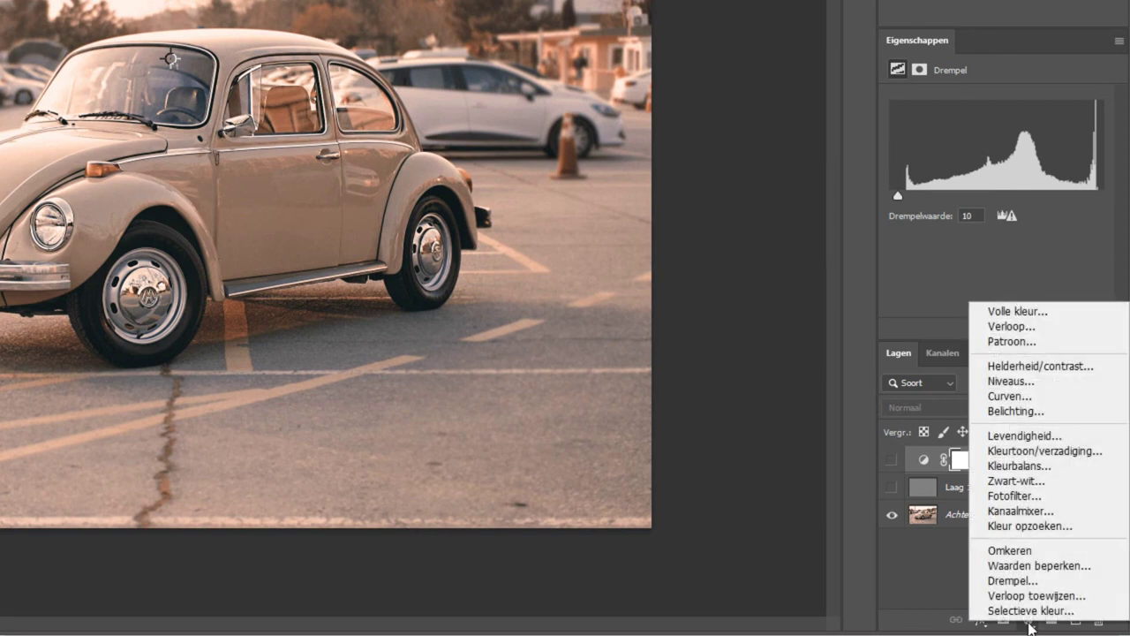
left_click(1010, 396)
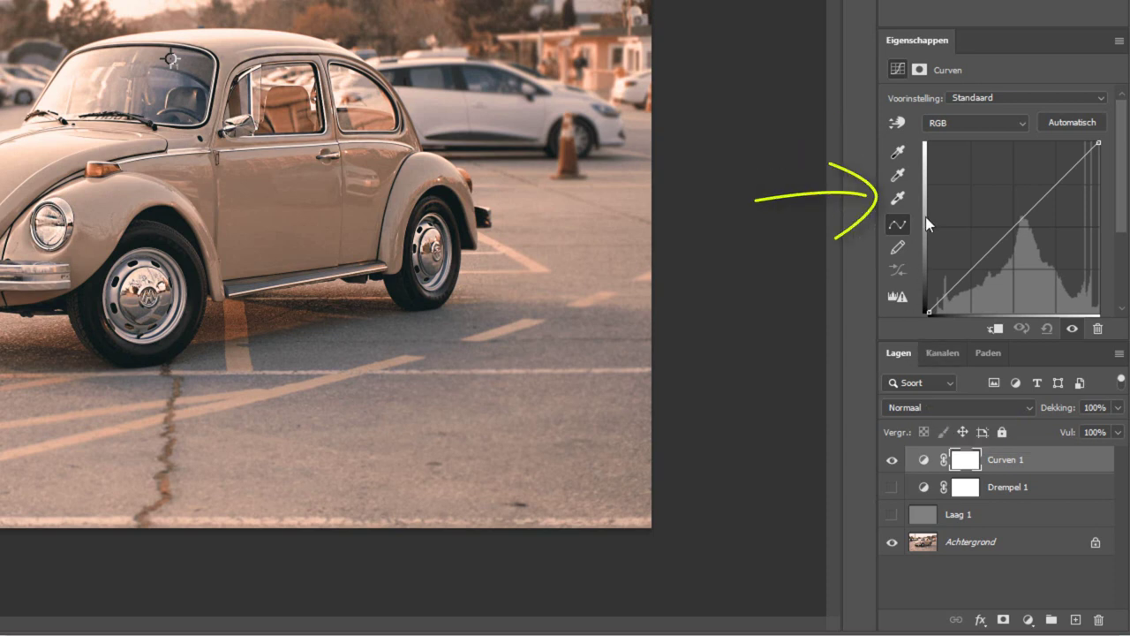
left_click(901, 177)
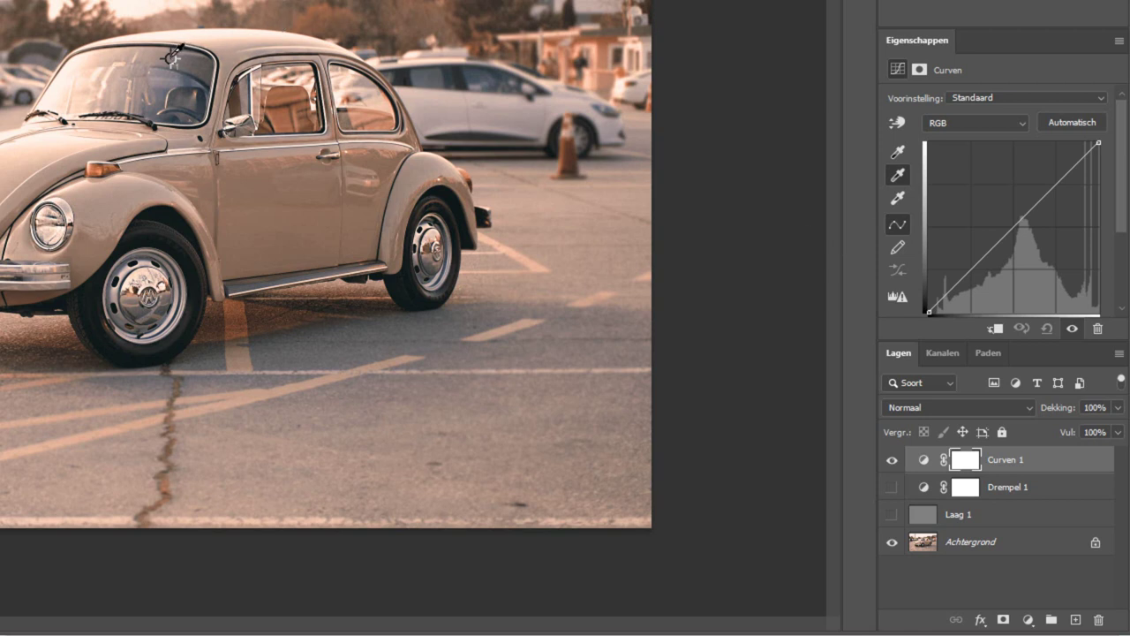
left_click(174, 54)
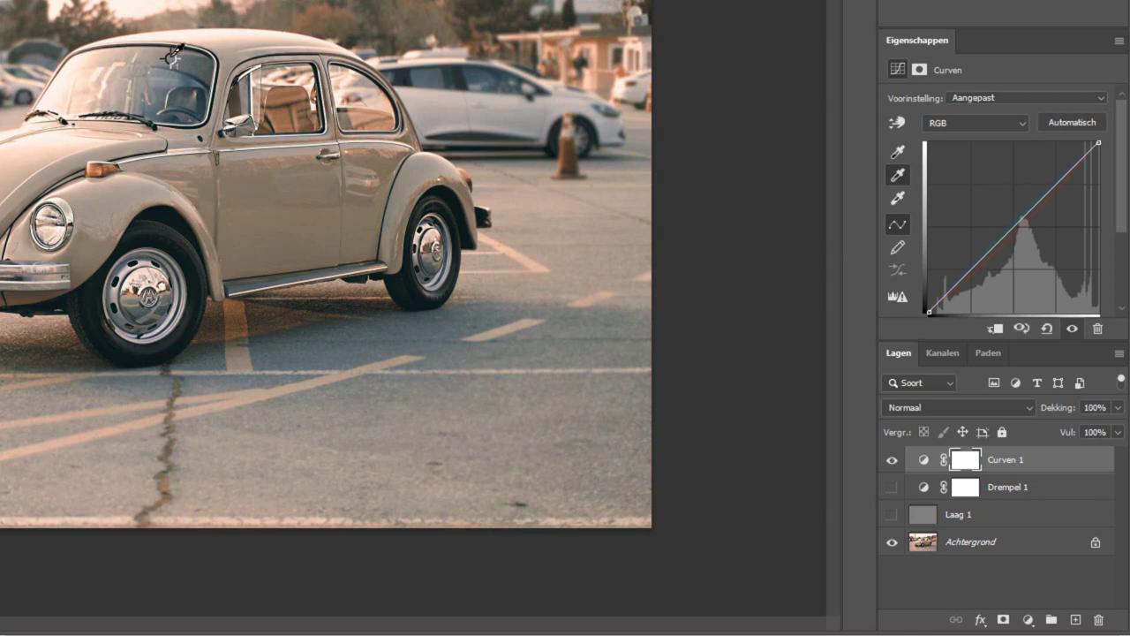